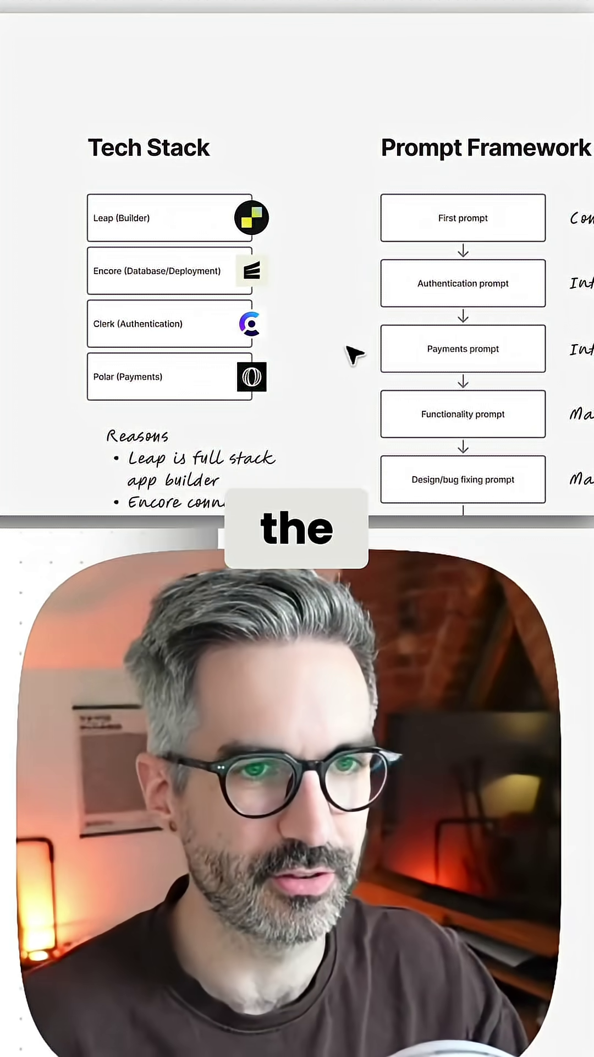
pyautogui.hscroll(2, 350, 321)
pyautogui.hscroll(2, 345, 286)
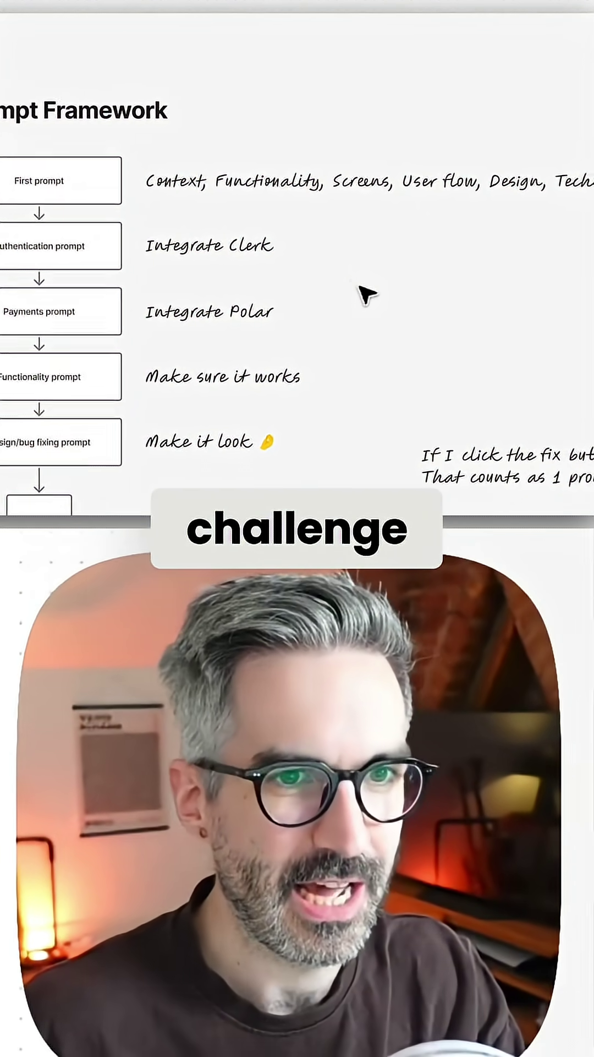
pyautogui.scroll(-1, 366, 293)
pyautogui.hscroll(-1, 357, 286)
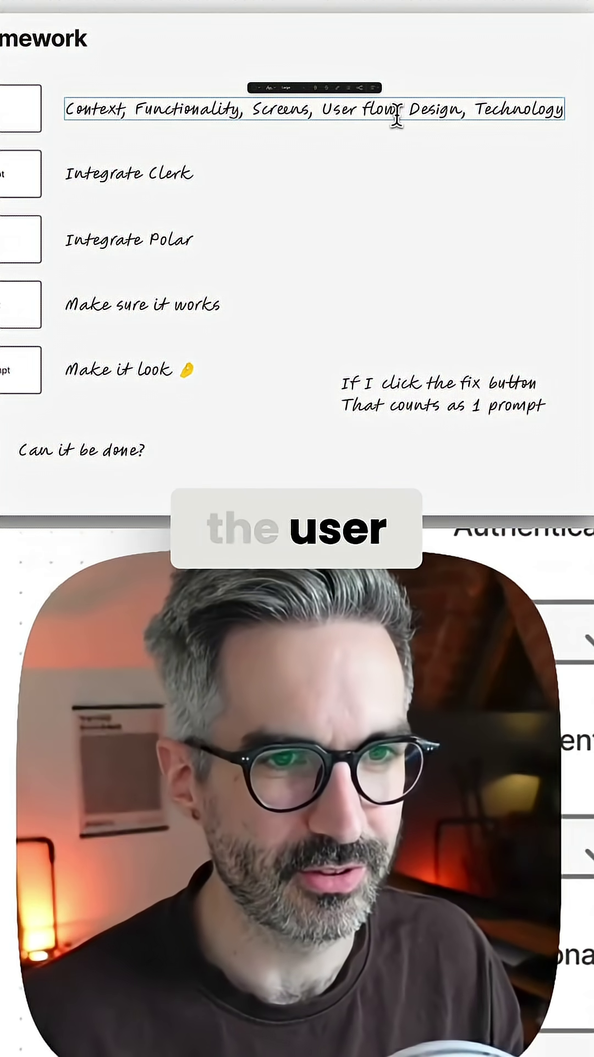
pyautogui.hscroll(1, 397, 112)
pyautogui.hscroll(1, 405, 118)
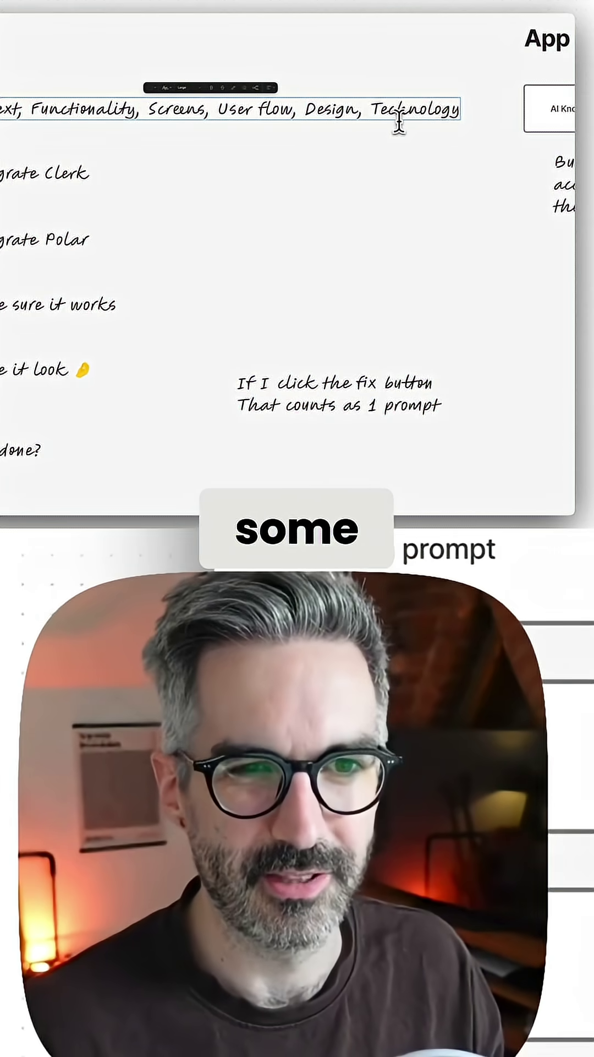
pyautogui.hscroll(-2, 388, 131)
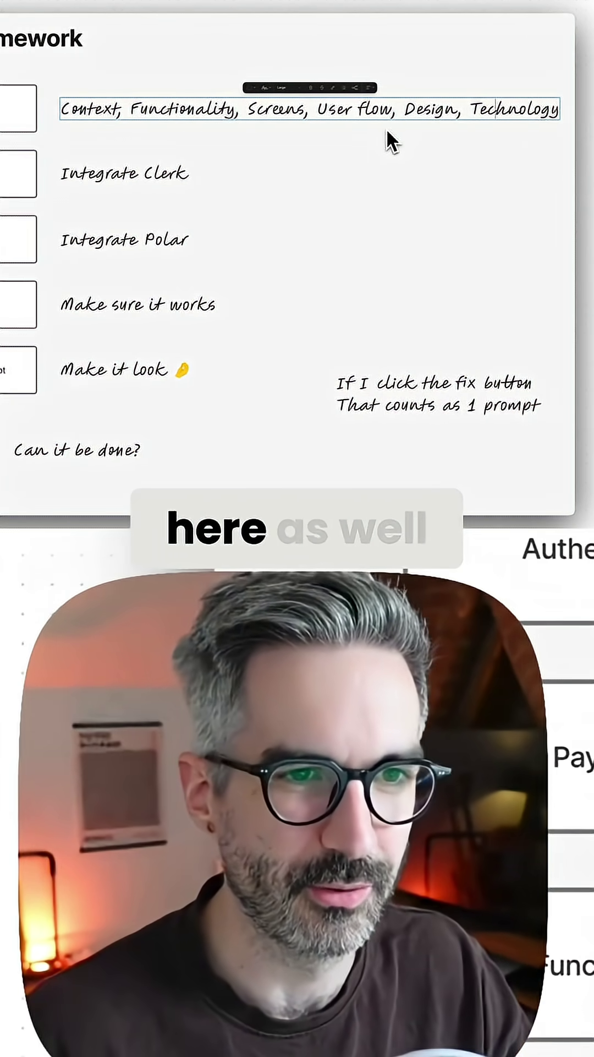
pyautogui.hscroll(-2, 388, 130)
pyautogui.scroll(-1, 257, 132)
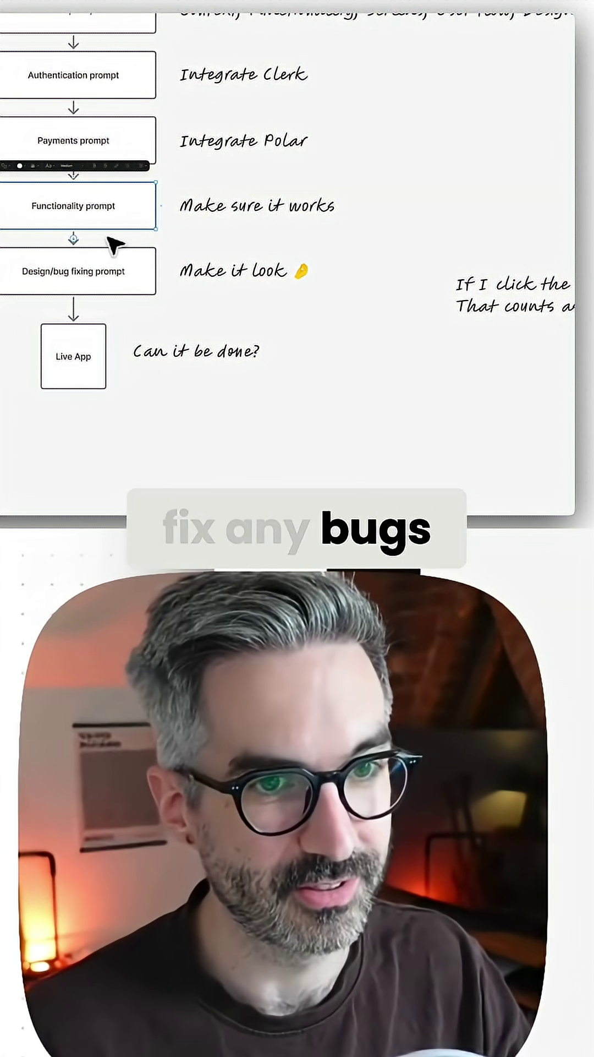
# - Move from the Design/bug fixing and Live App boxes to select the 'Can it be done?' note for resizing
pyautogui.click(106, 276)
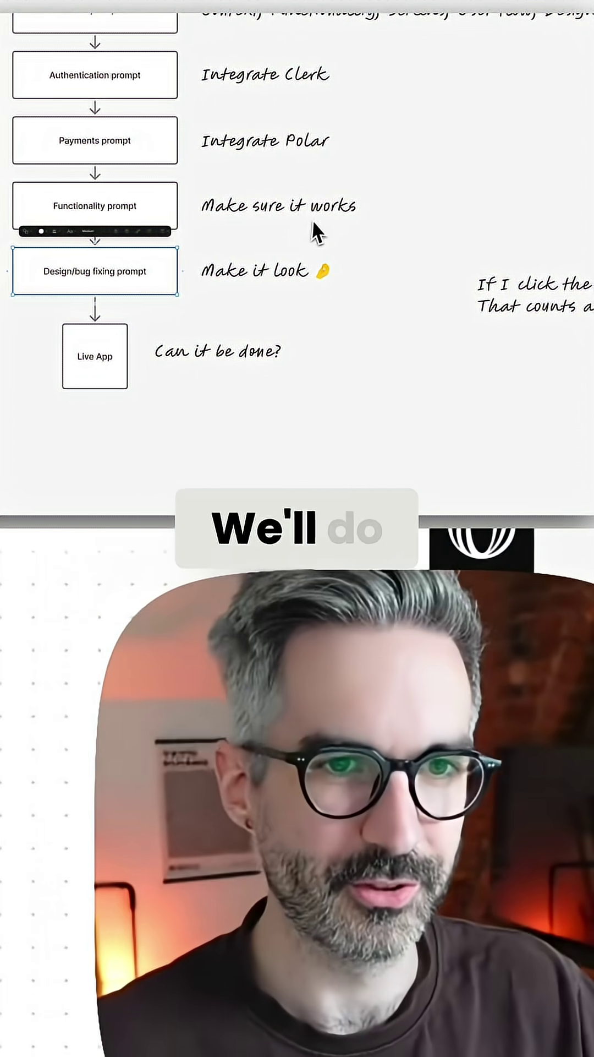
pyautogui.scroll(2, 312, 221)
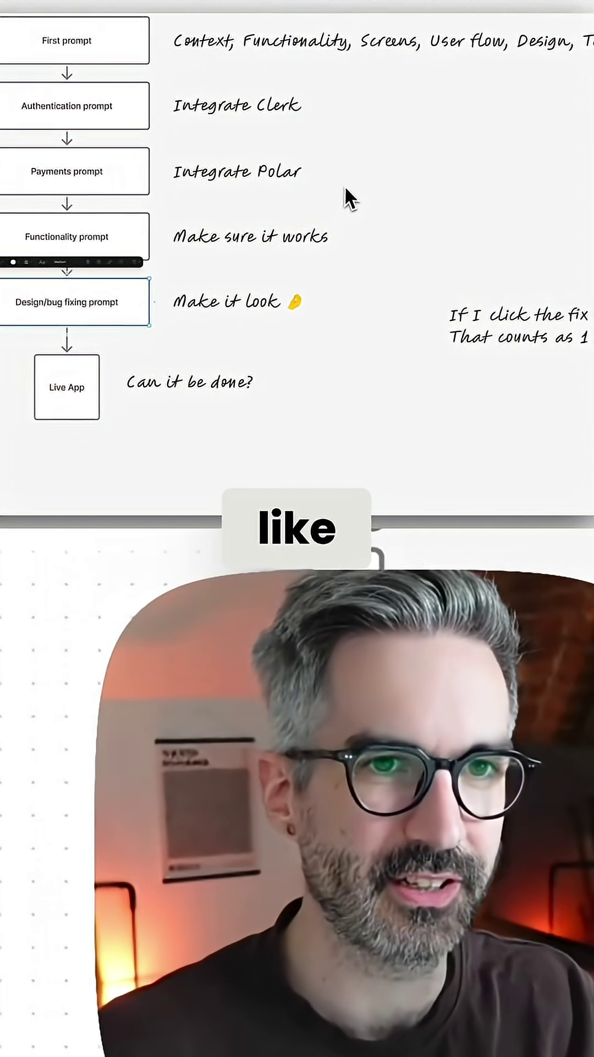
pyautogui.scroll(-1, 379, 154)
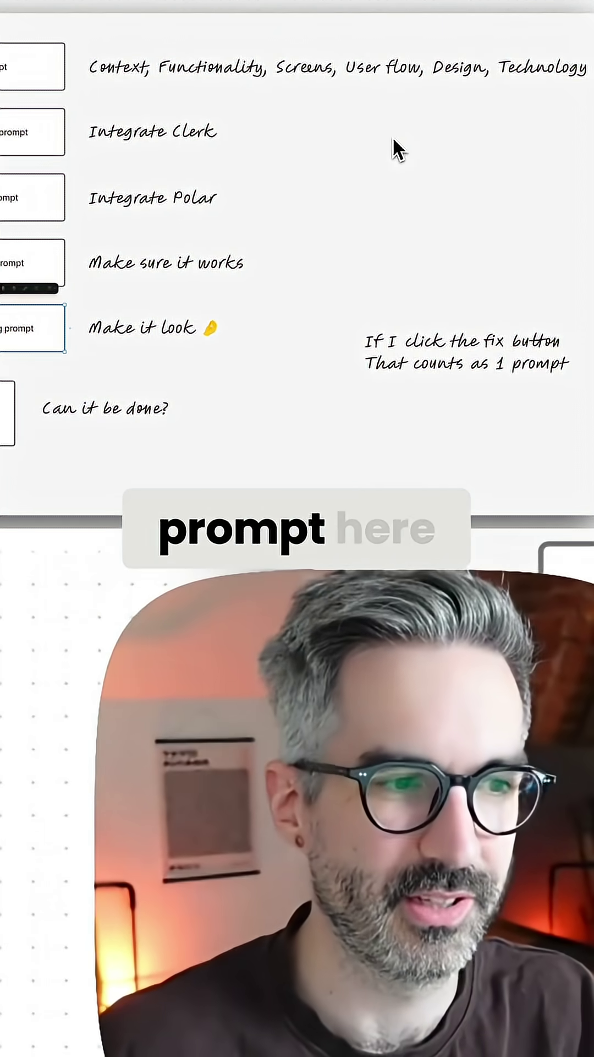
pyautogui.scroll(1, 393, 138)
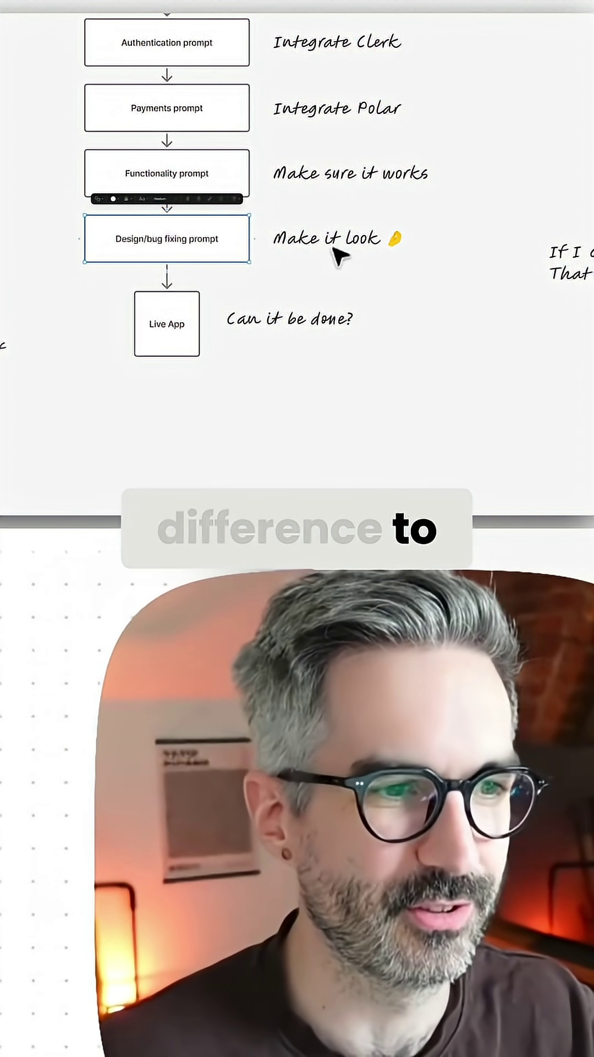
pyautogui.click(184, 294)
pyautogui.scroll(-2, 196, 286)
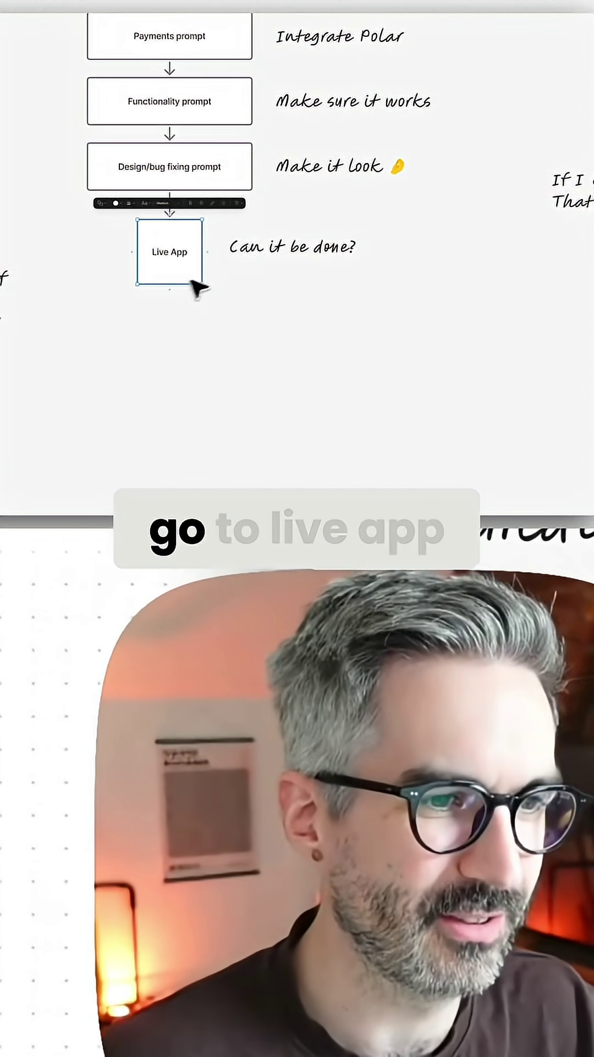
pyautogui.click(266, 247)
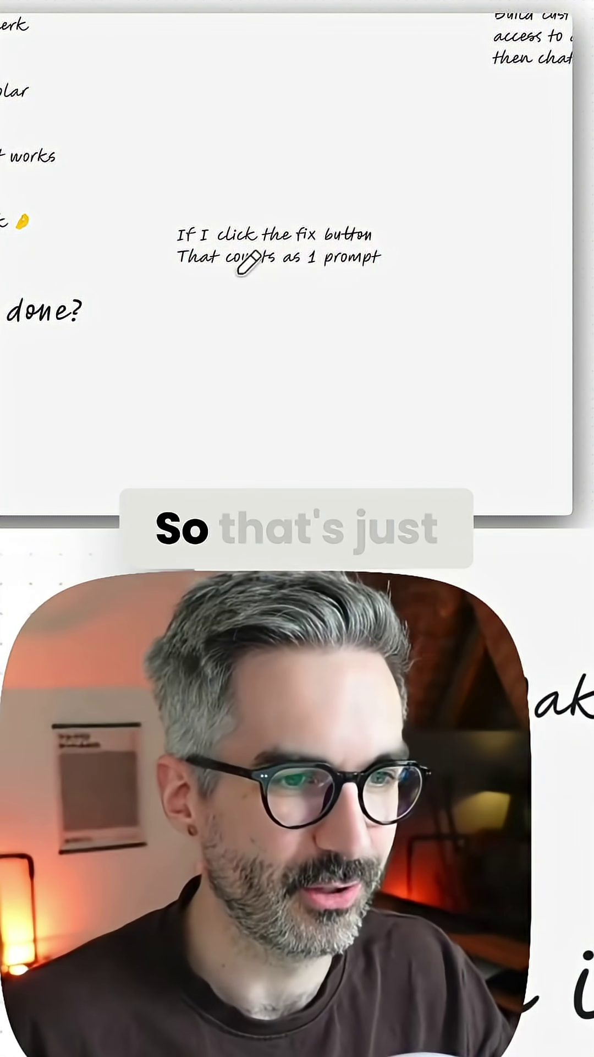
# - Draw a marker underline beneath 'counts as 1 prompt' in the fix-button note
pyautogui.moveTo(241, 272); pyautogui.dragTo(425, 273)
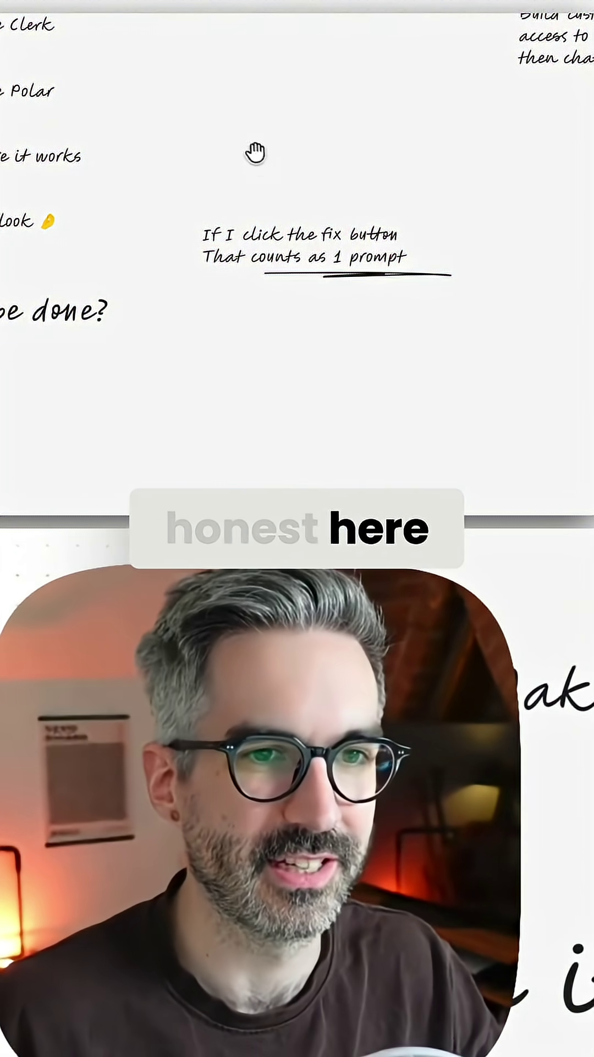